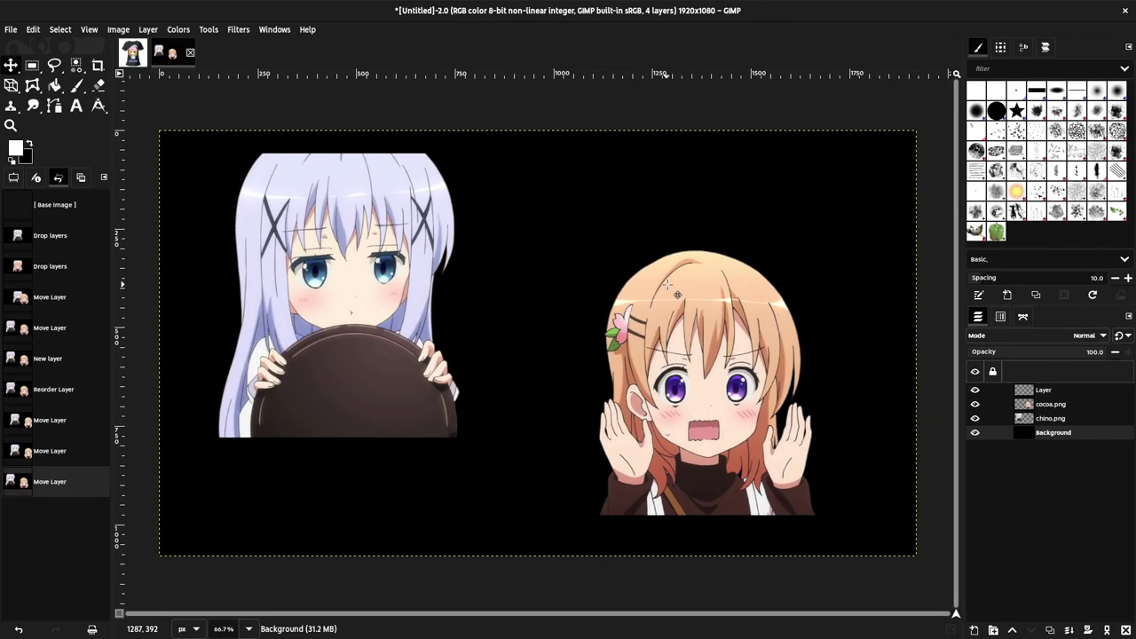
# Step: Move the chino.png and cocoa.png layers together slightly up and right, then open the Filters menu
pyautogui.click(1058, 422)
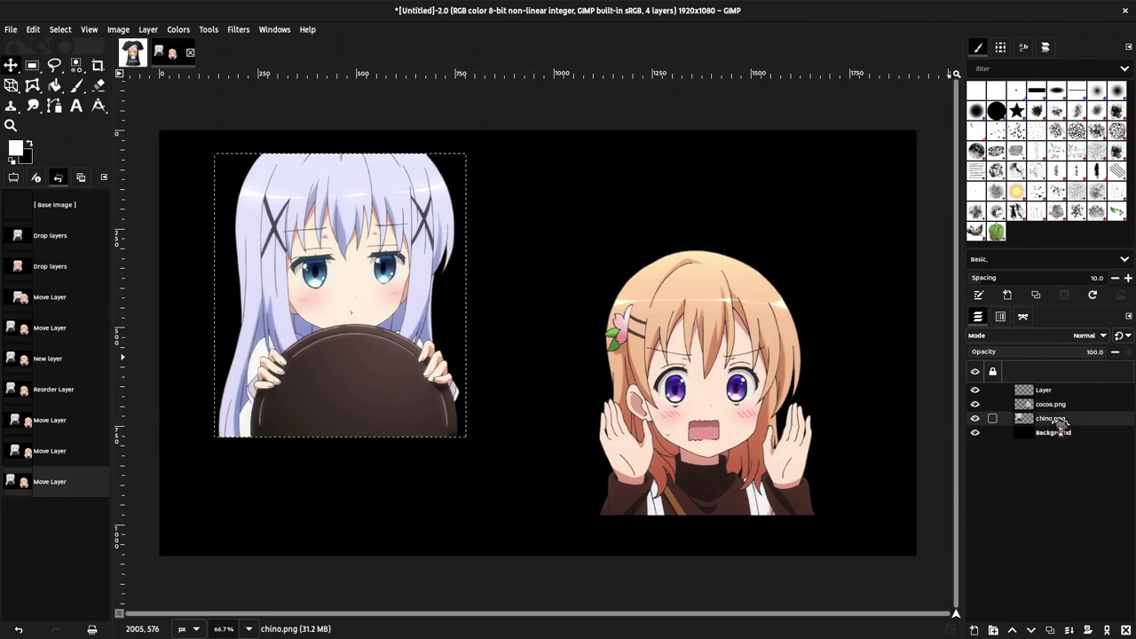
pyautogui.keyDown('shift'); pyautogui.click(1063, 406); pyautogui.keyUp('shift')
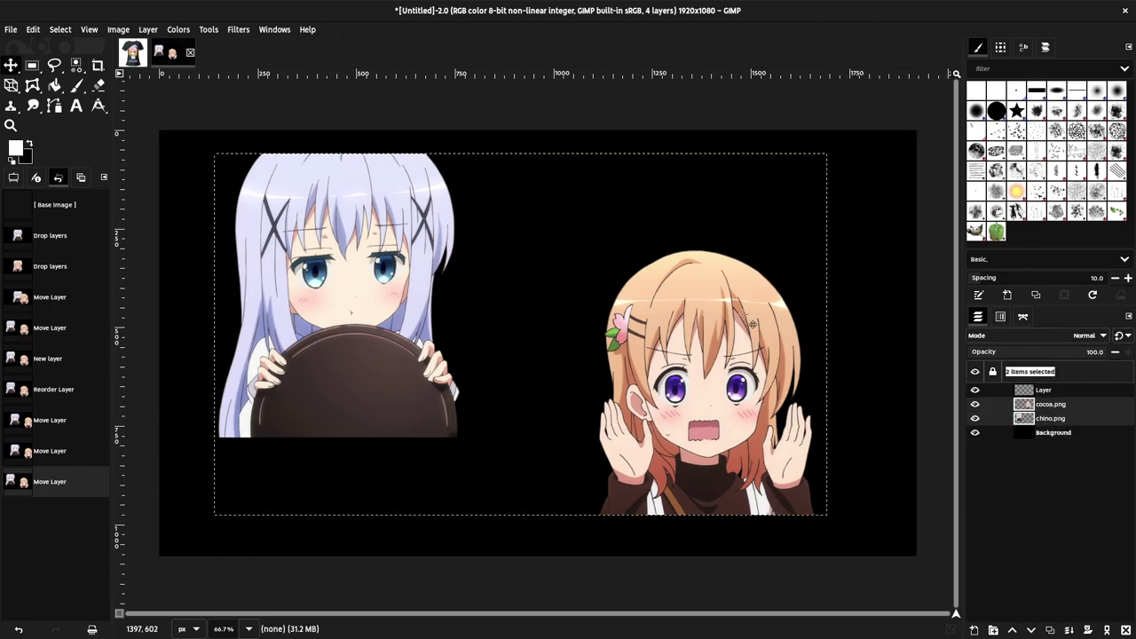
pyautogui.moveTo(521, 335)
pyautogui.mouseDown()
pyautogui.moveTo(608, 387)
pyautogui.moveTo(550, 323)
pyautogui.moveTo(669, 352)
pyautogui.mouseUp()
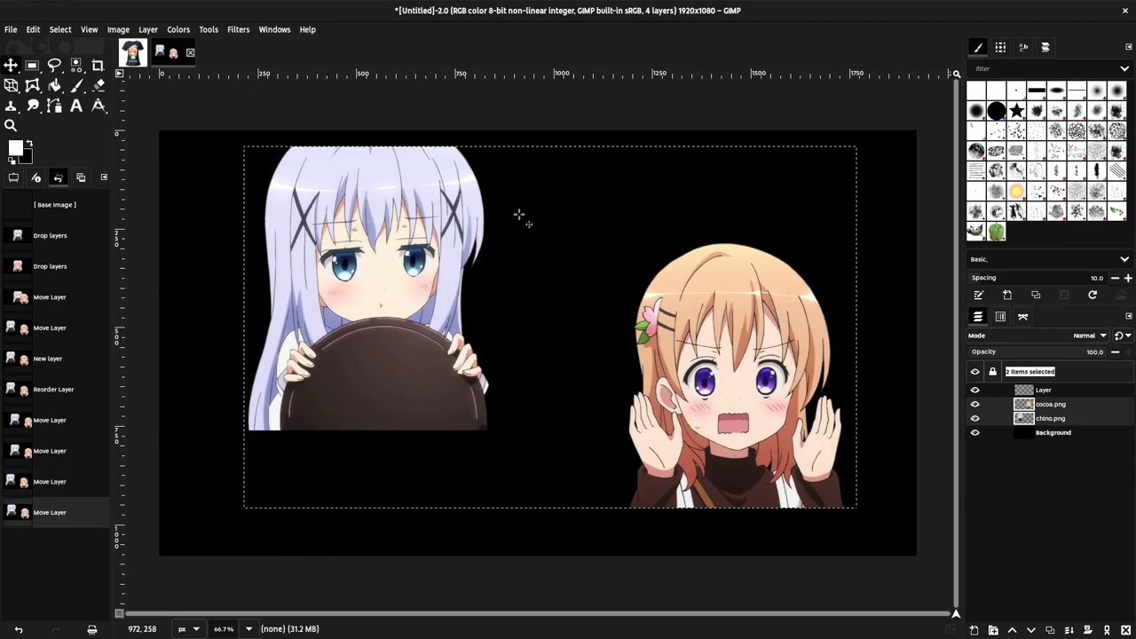
pyautogui.click(239, 30)
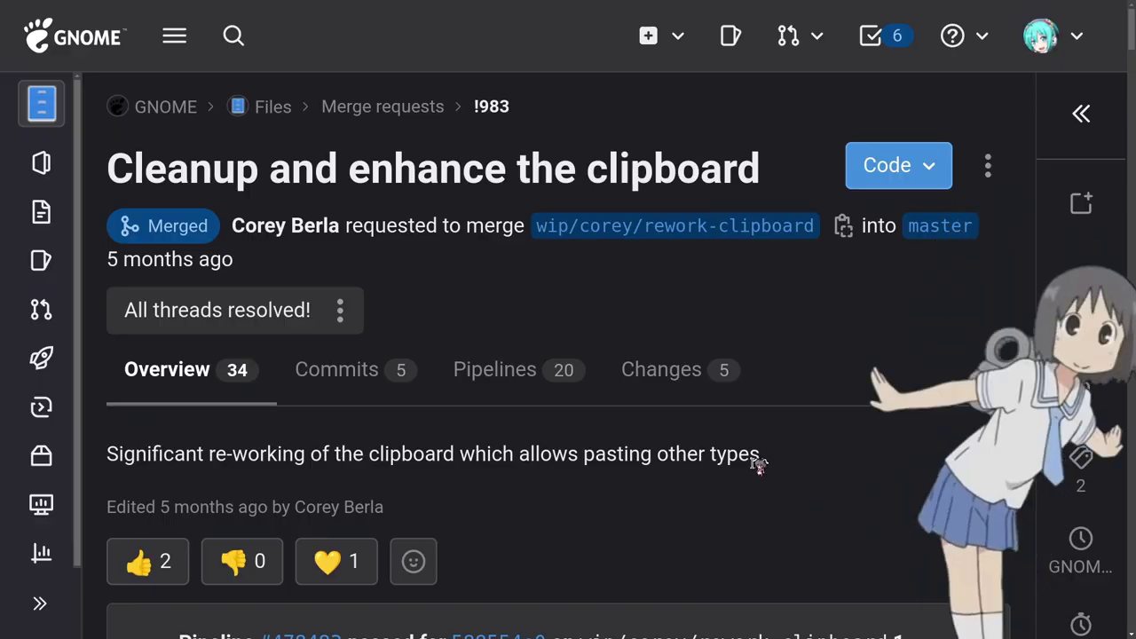
# Step: Highlight the 'allow pasting other types' description in the 'Cleanup and enhance the clipboard' merge request
pyautogui.tripleClick(759, 463)
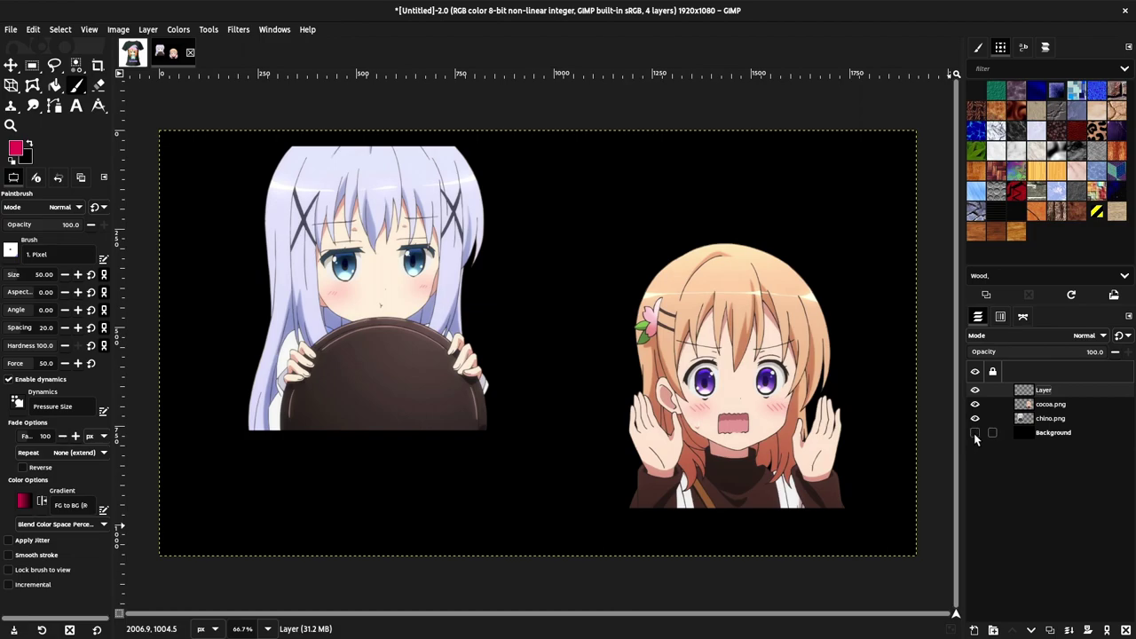
# Step: Hide the Background layer, paint a red smiley mouth, and copy that layer via the command search
pyautogui.click(976, 433)
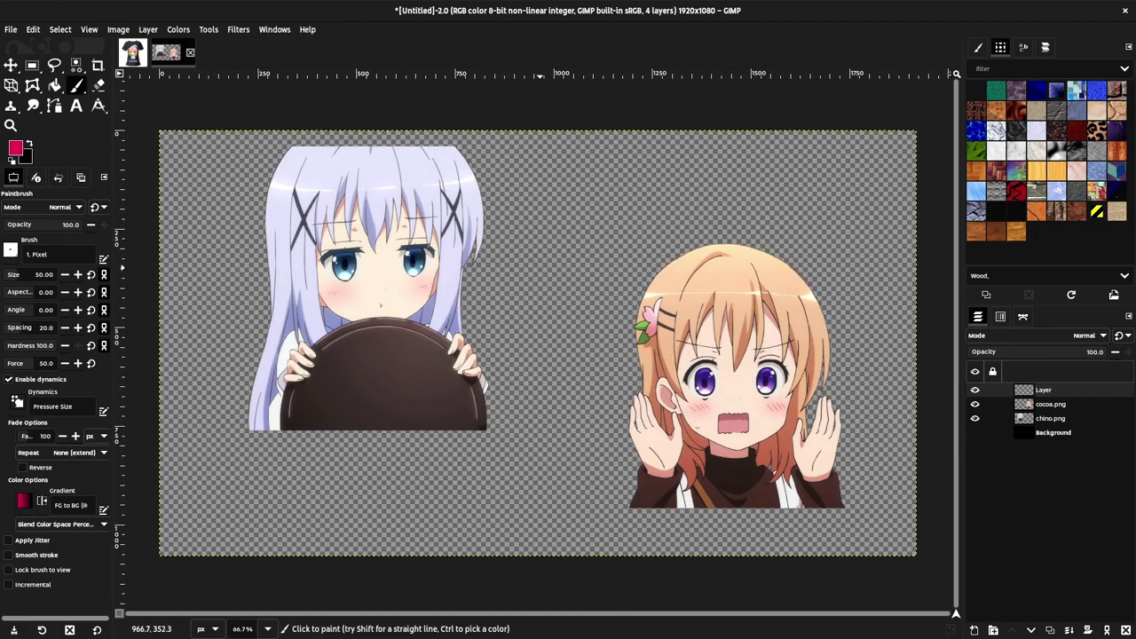
pyautogui.moveTo(551, 241); pyautogui.dragTo(581, 355)
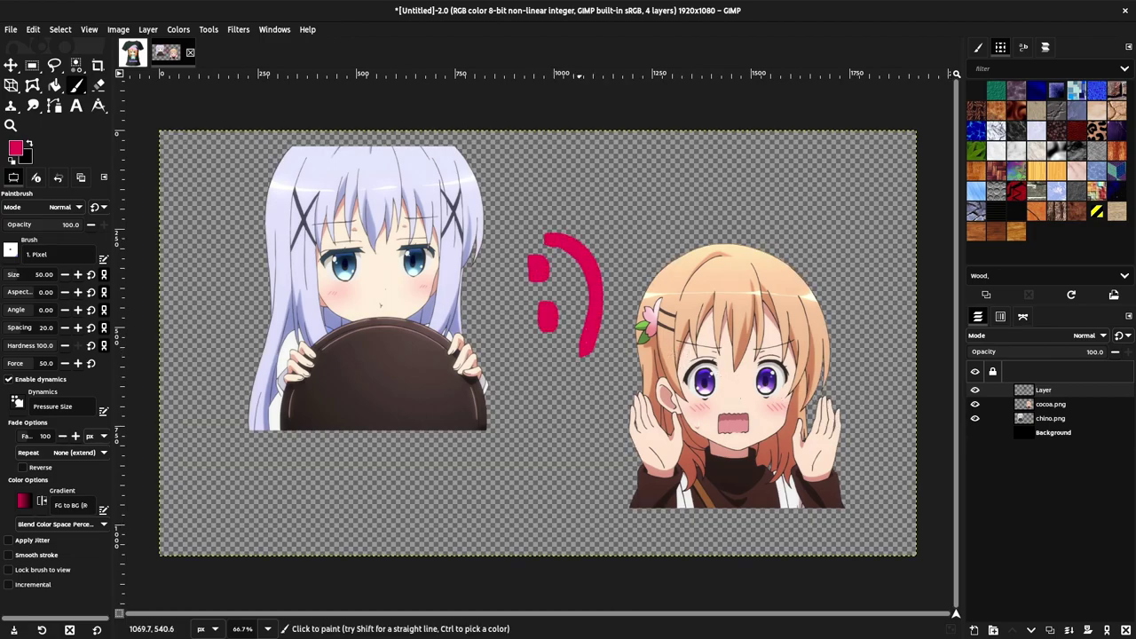
pyautogui.press('/')
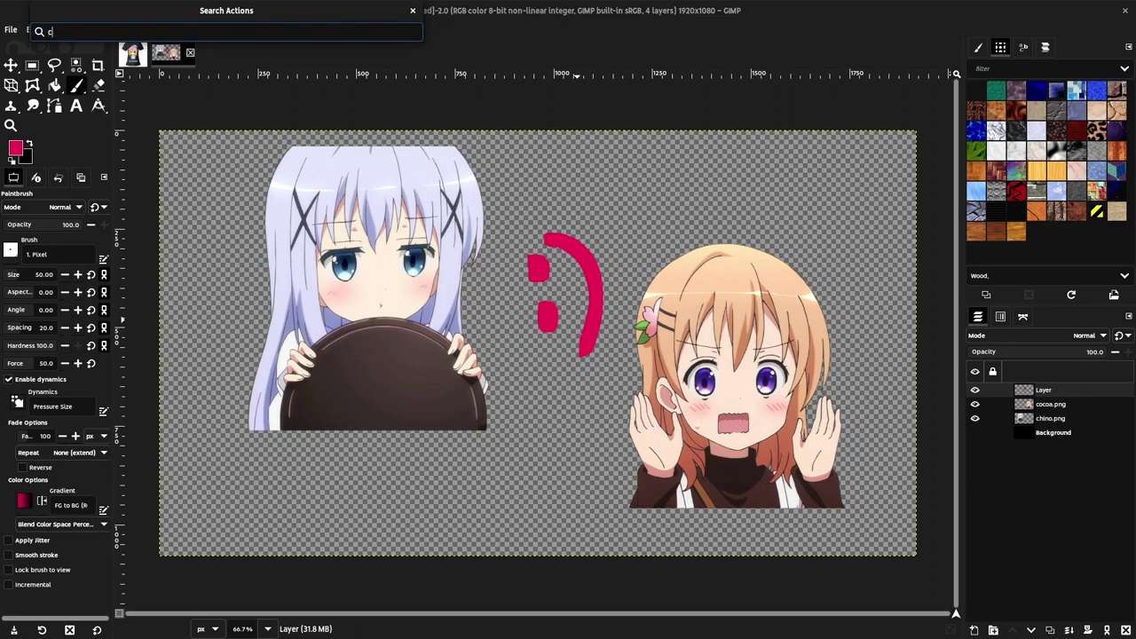
pyautogui.write('copy')
pyautogui.press('Return')
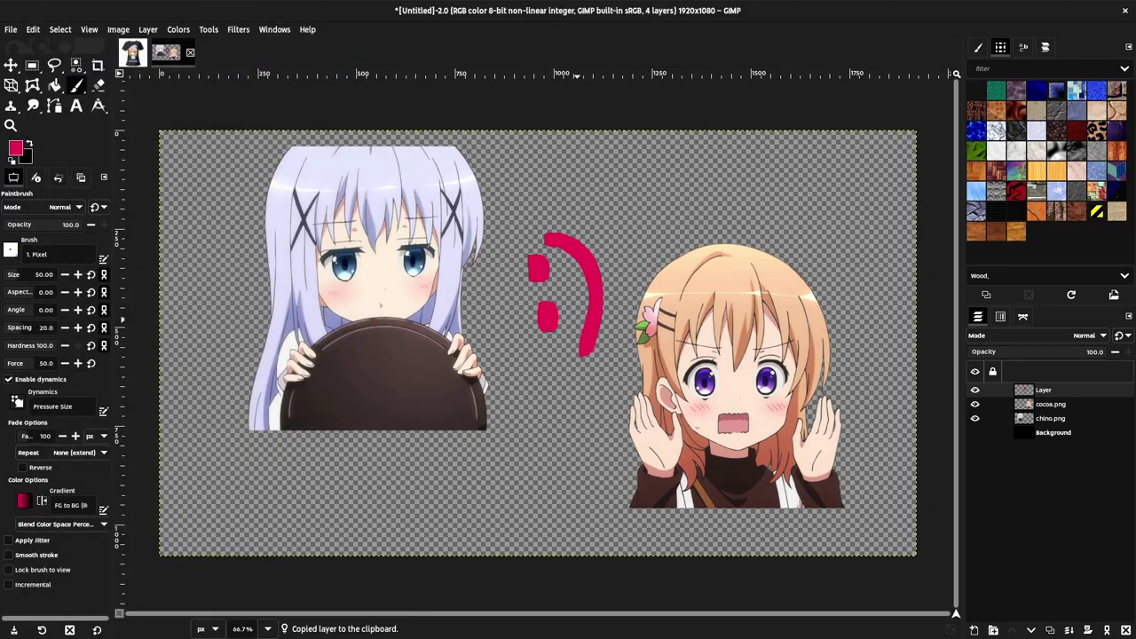
pyautogui.press('super')
# Step: Paste the smiley into Home as Pasted image.png and preview it
pyautogui.press('Return')
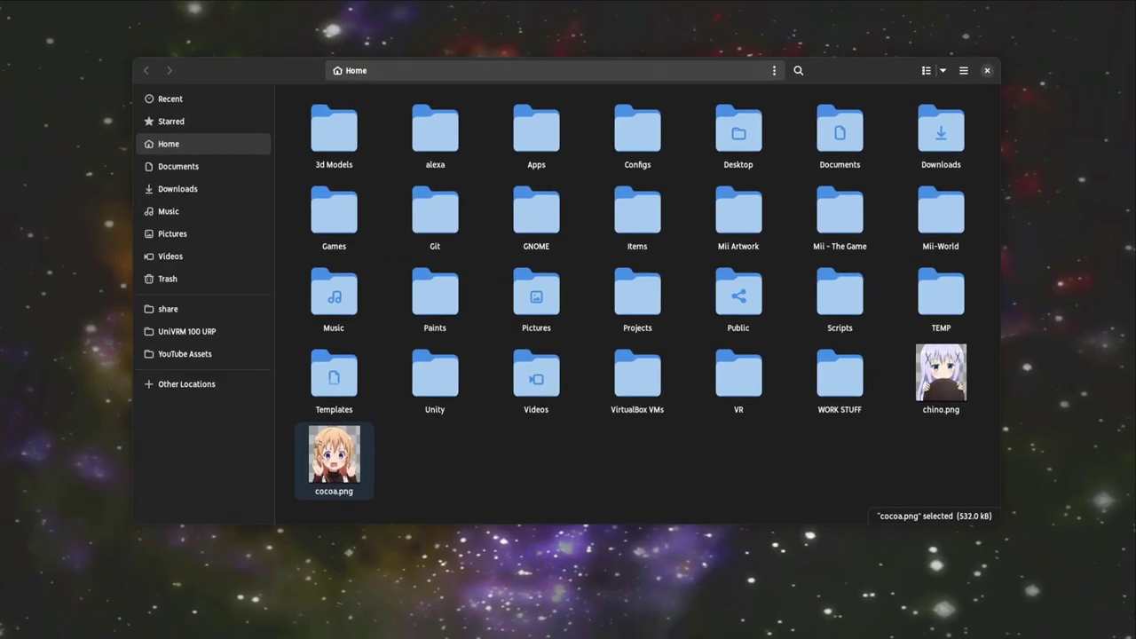
pyautogui.rightClick(482, 432)
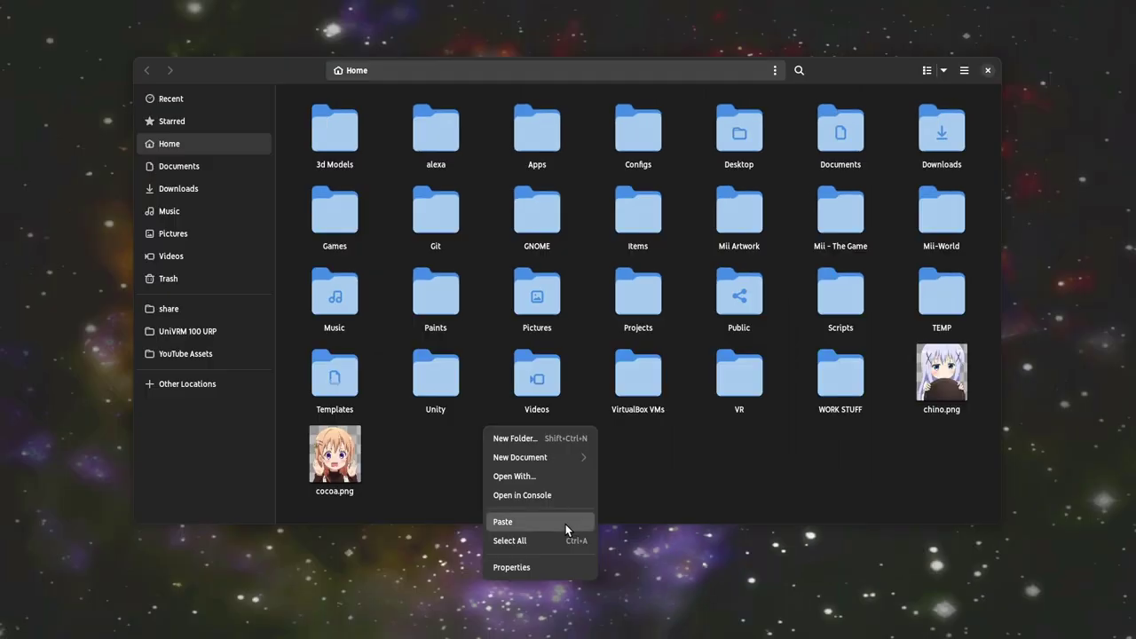
pyautogui.click(416, 484)
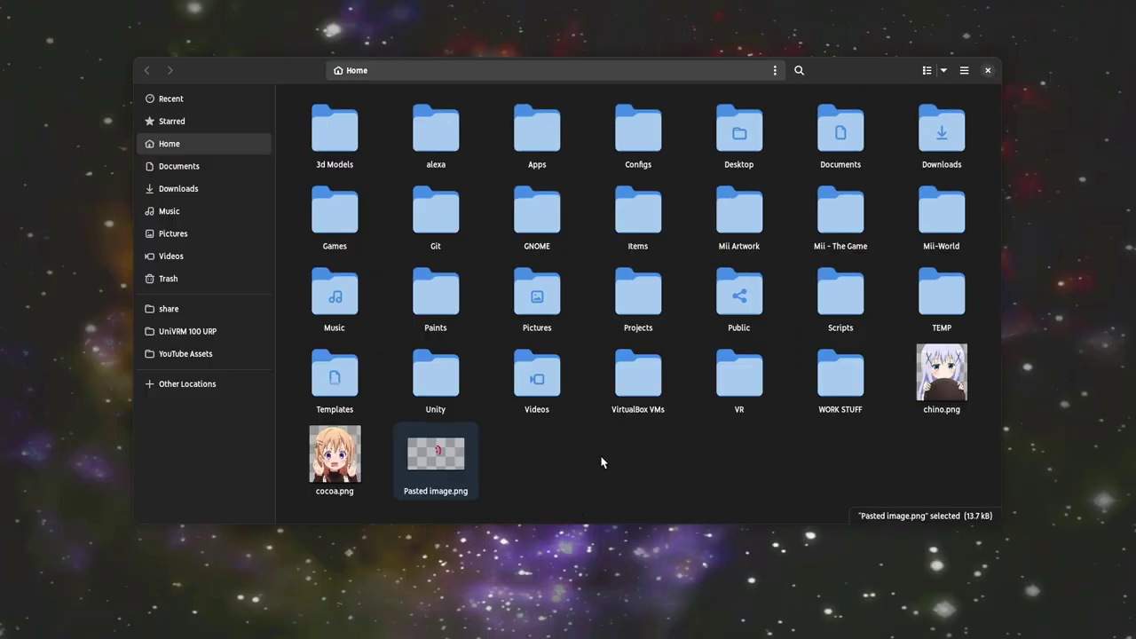
pyautogui.press('Return')
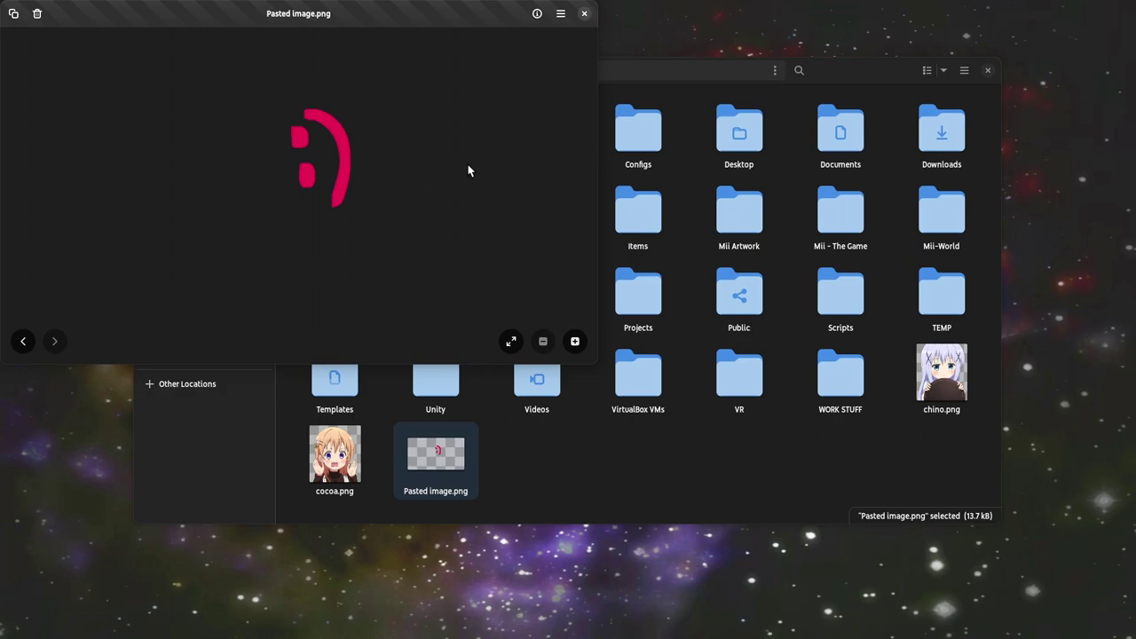
pyautogui.click(584, 16)
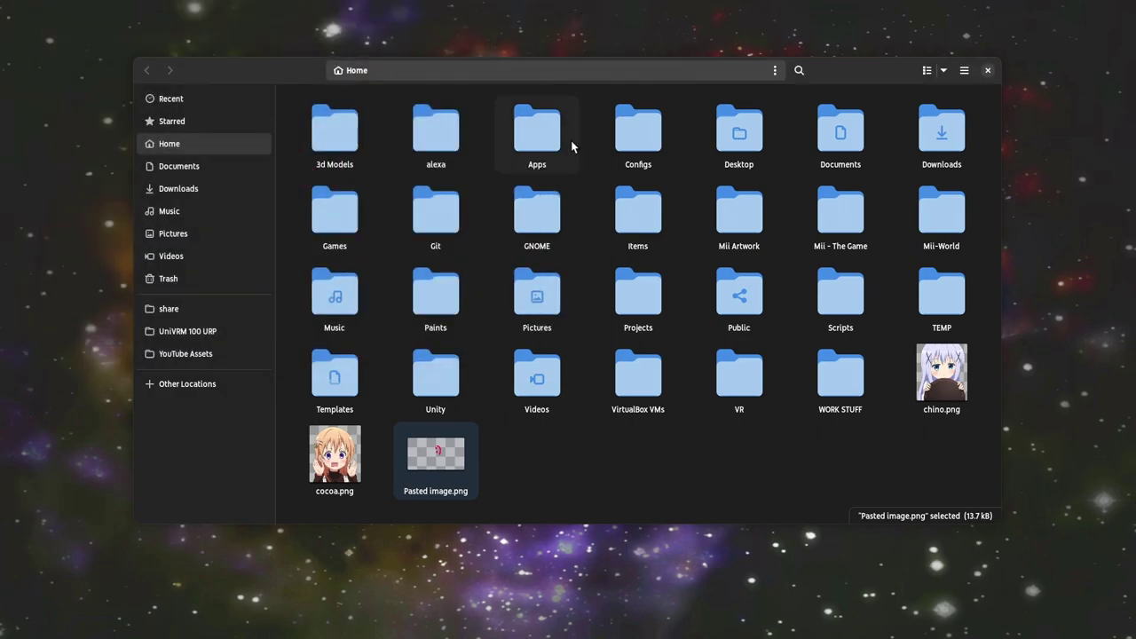
# Step: Copy the smiley and both character layers from GIMP to the clipboard
pyautogui.hotkey('alt', 'Tab')
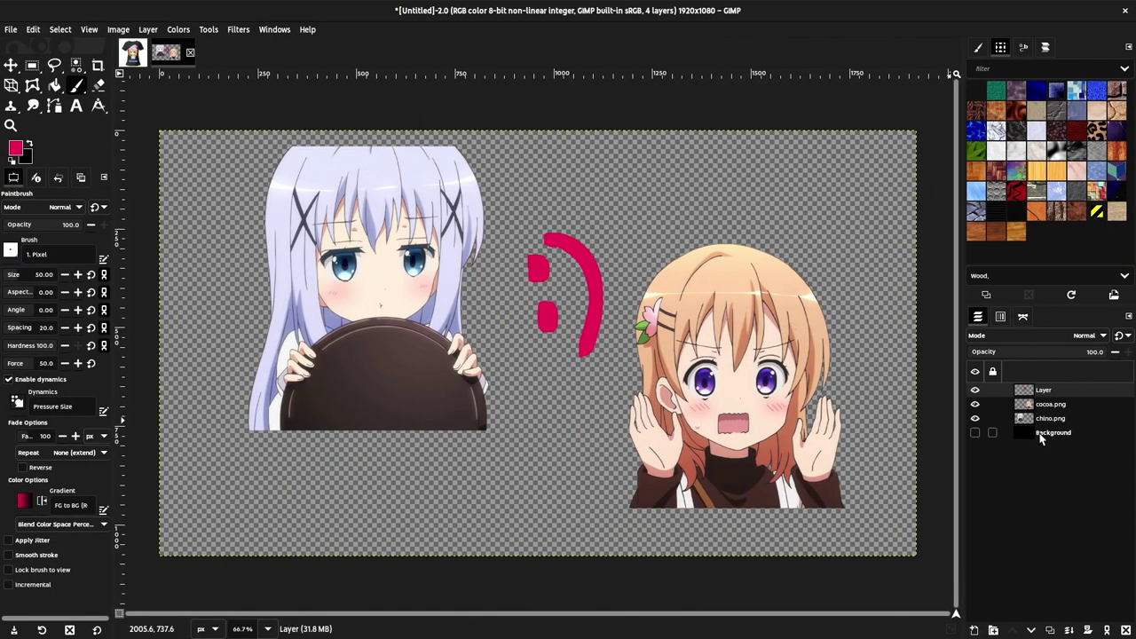
pyautogui.keyDown('shift'); pyautogui.click(1051, 418); pyautogui.keyUp('shift')
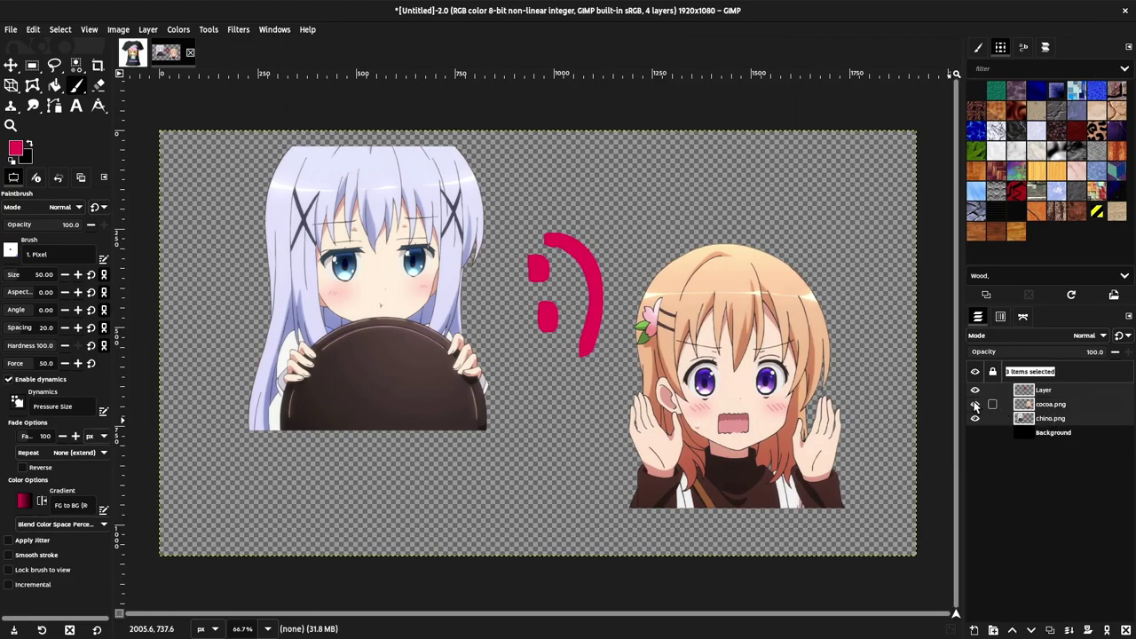
pyautogui.hotkey('ctrl', 'c')
pyautogui.hotkey('alt', 'Tab')
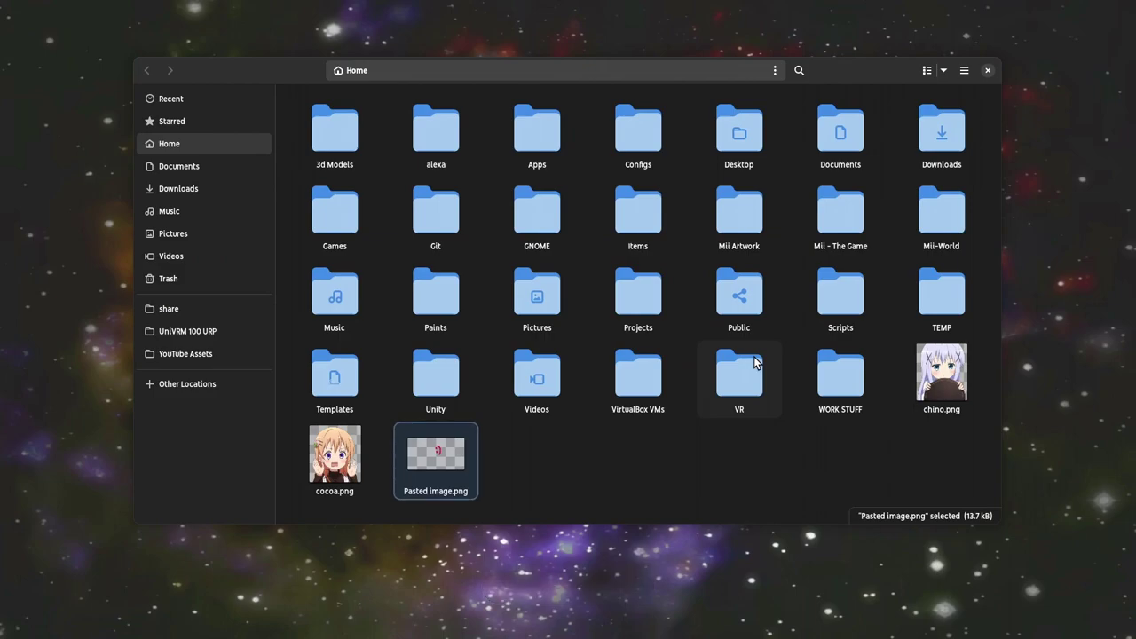
# Step: Paste the two-character composition with the smiley as Pasted image 1.png and preview it full screen
pyautogui.rightClick(581, 476)
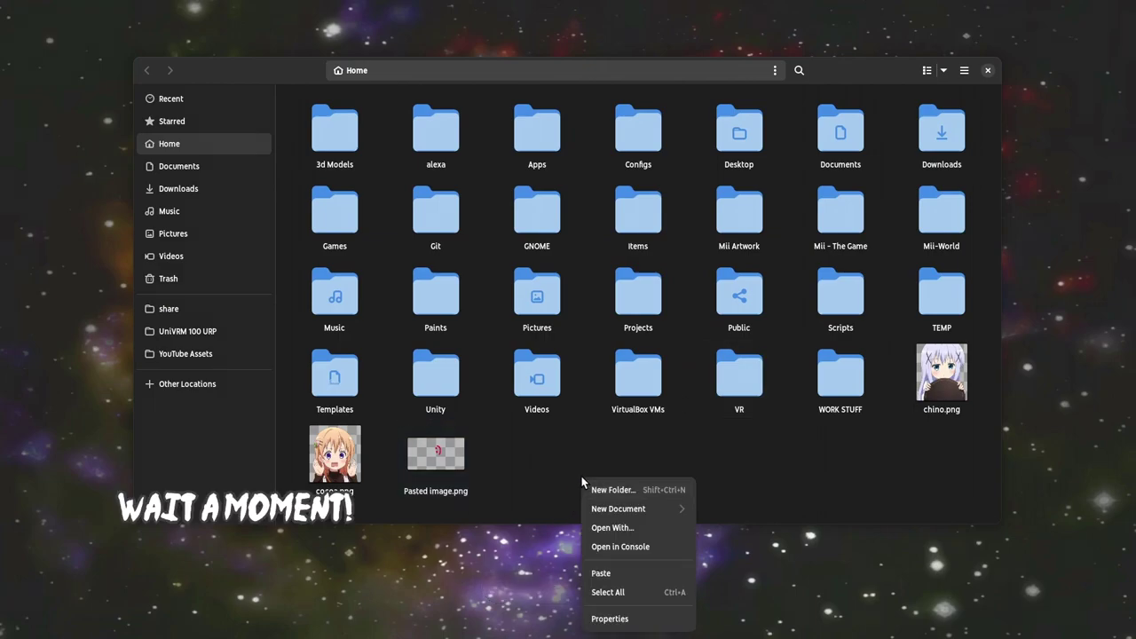
pyautogui.click(618, 573)
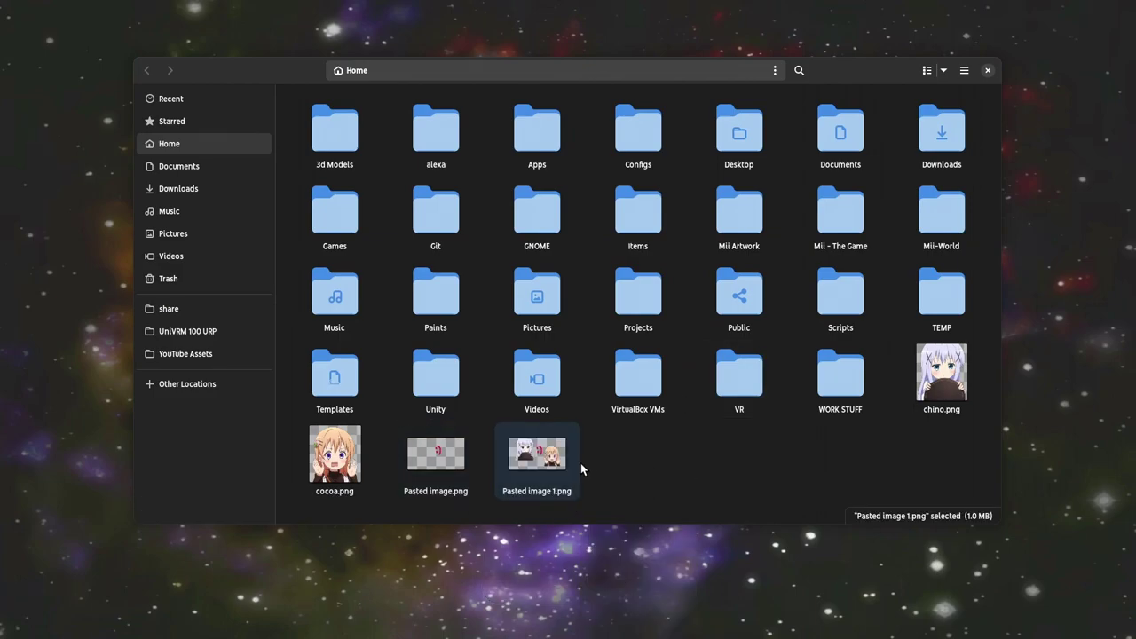
pyautogui.press('Return')
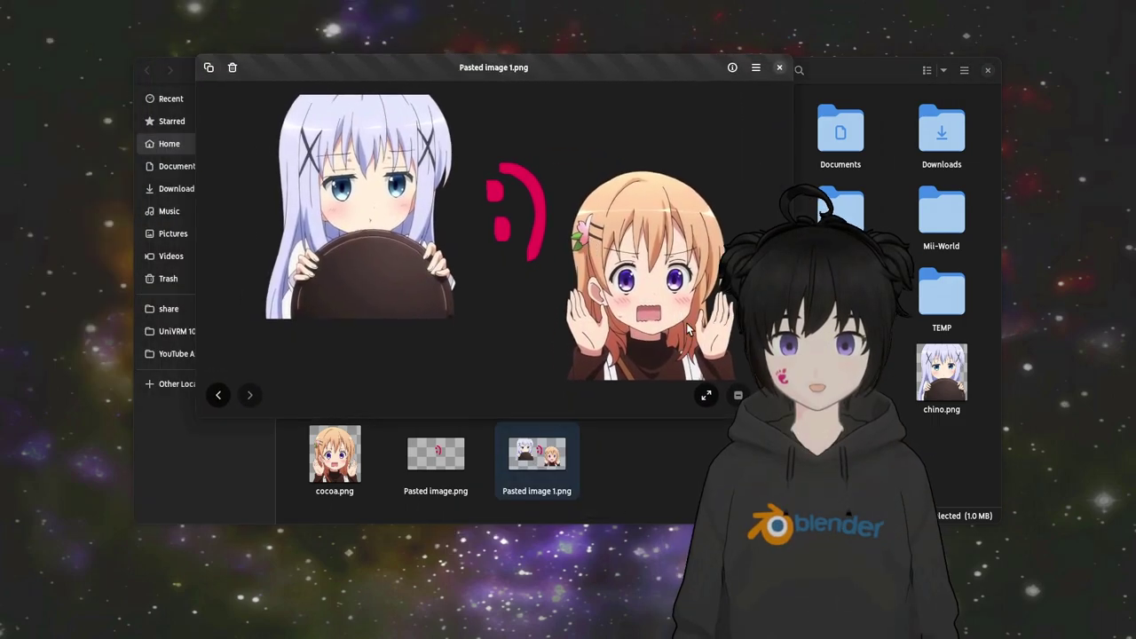
pyautogui.click(702, 398)
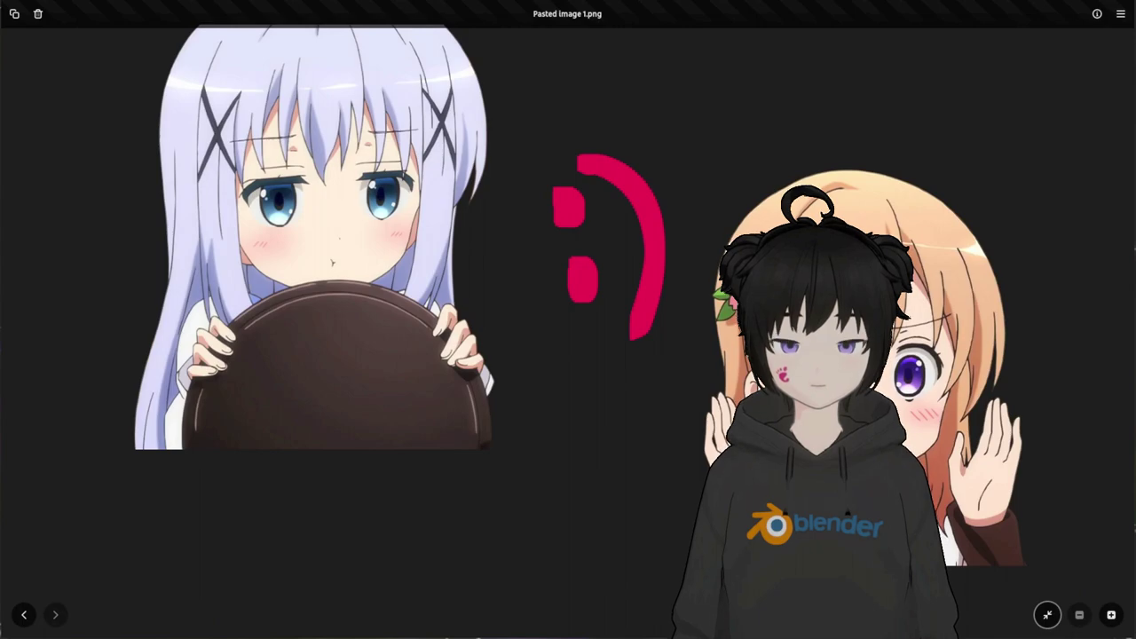